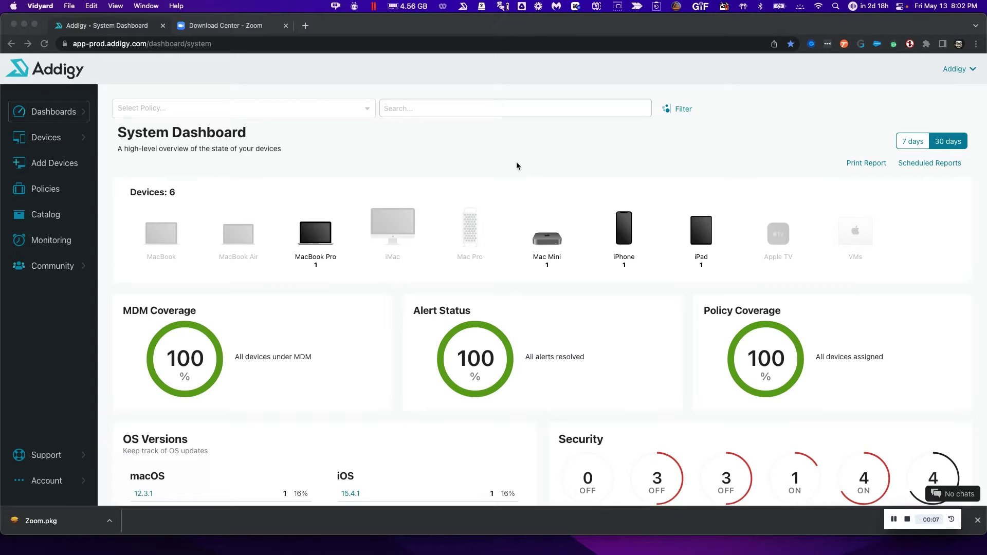
Copy the Zoom client version 5.10.4 from the Zoom Download Center, then go back to Addigy.
click(516, 163)
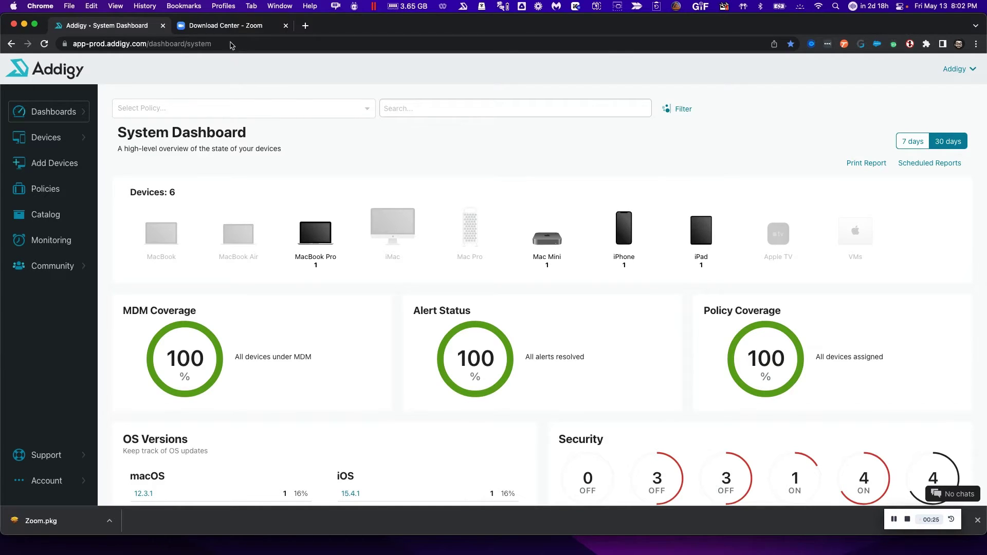
click(226, 27)
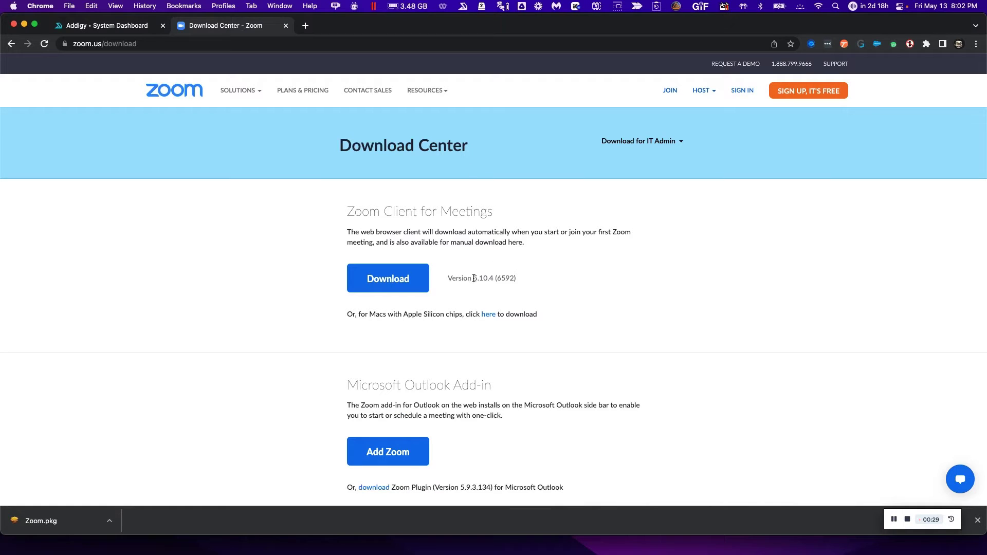
drag(474, 278, 491, 281)
key(super+c)
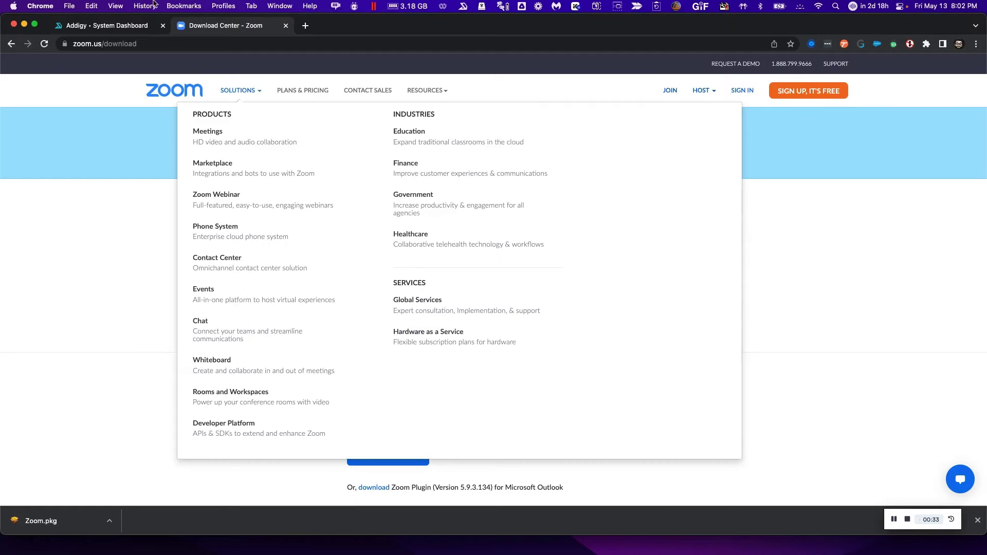
click(103, 25)
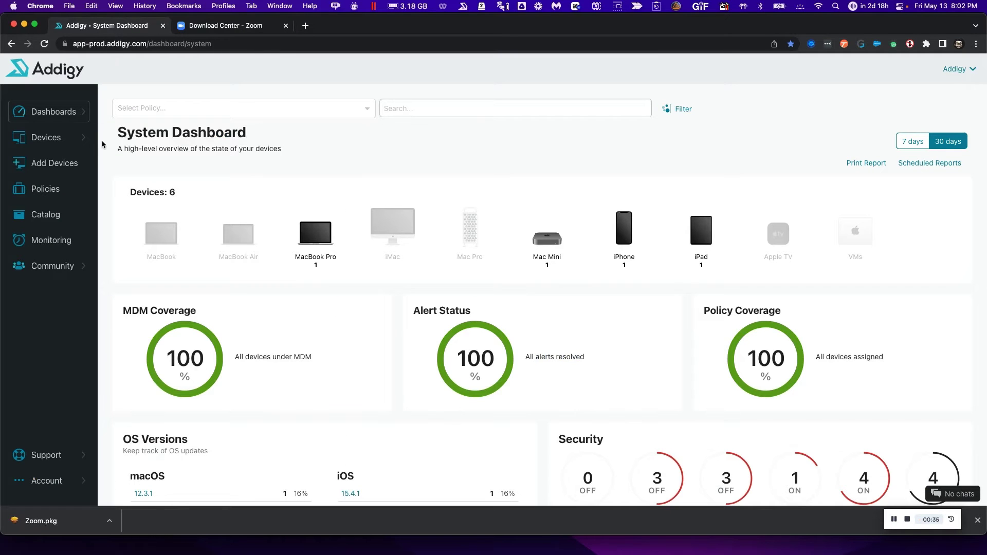
Create a new custom software item under Catalog > Software and focus its name field.
click(46, 215)
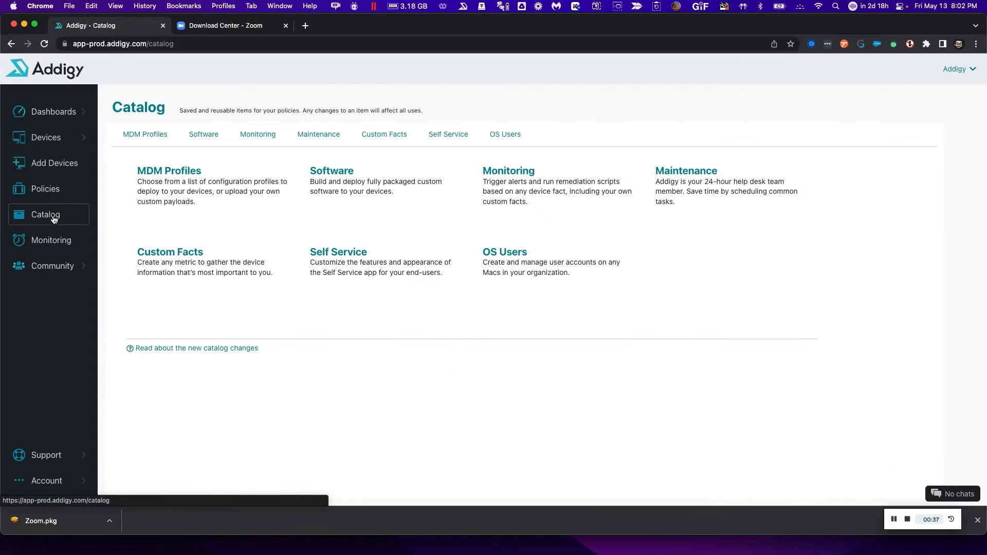
click(323, 172)
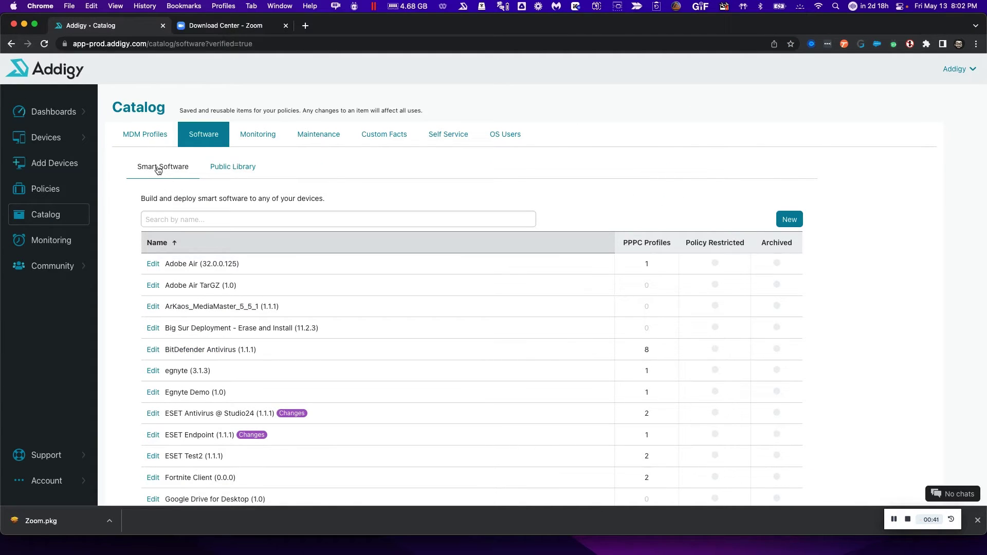
click(790, 219)
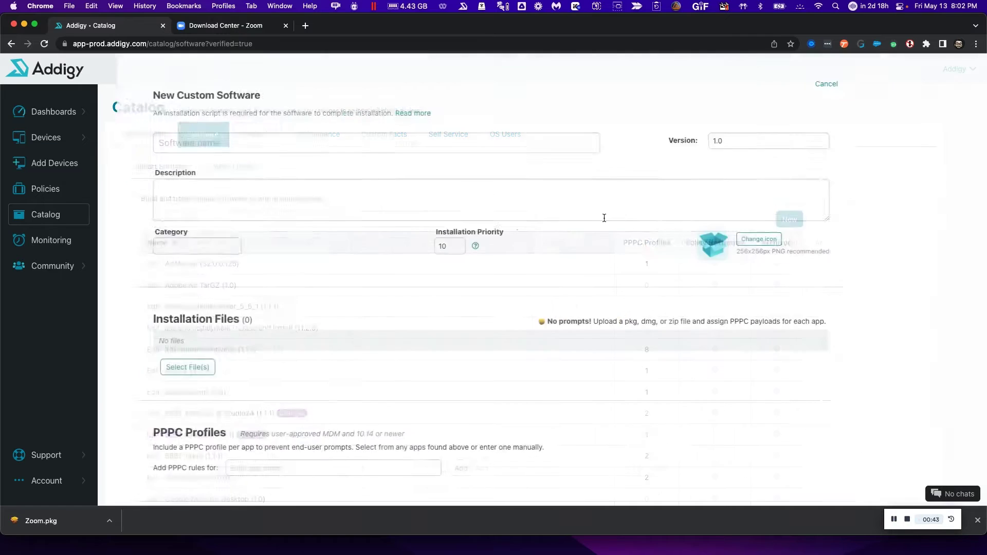
click(343, 144)
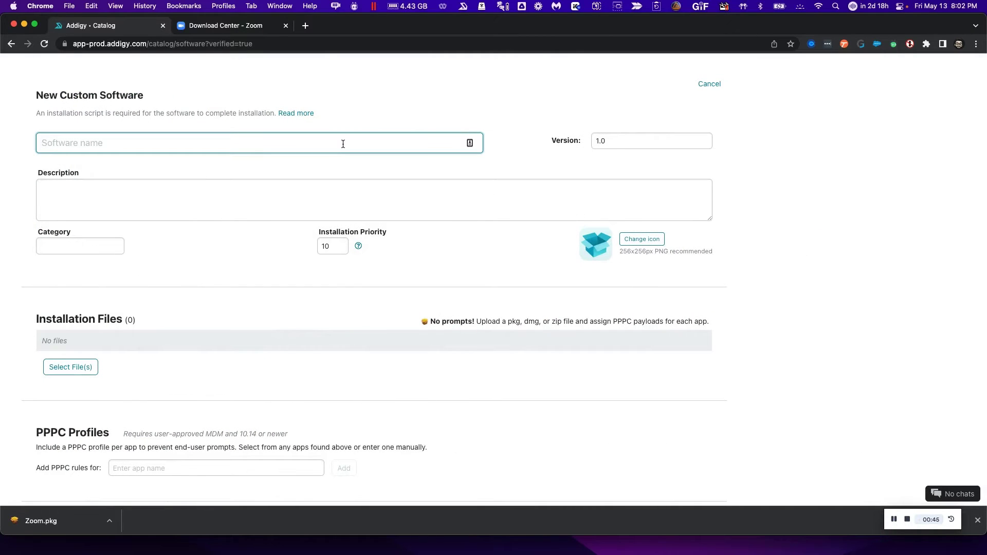
Name the software 'Zoom Training' with version 5.10.4 and bring up the installation file list.
text(Zoom Tt)
text(aining)
key(Tab)
key(super+v)
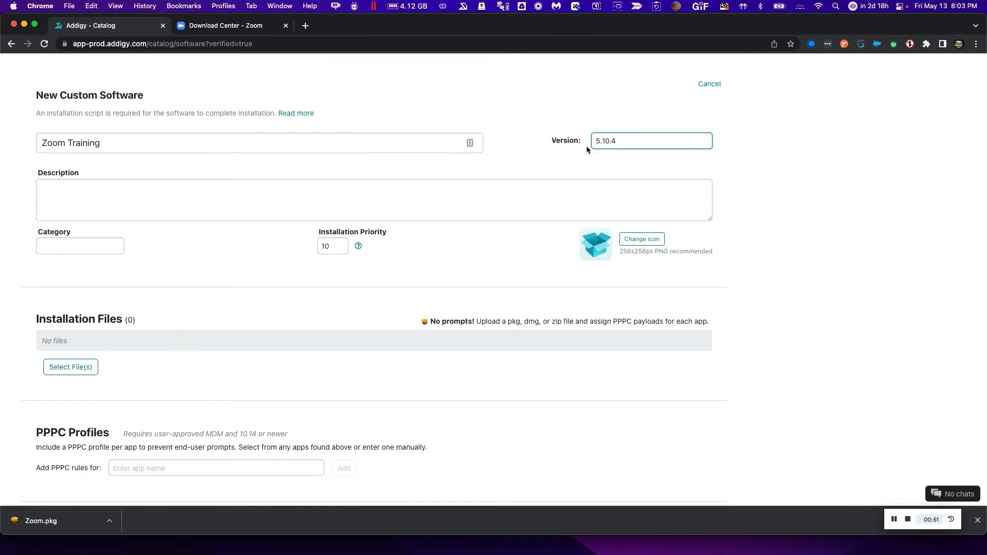
scroll(595, 155, down, 3)
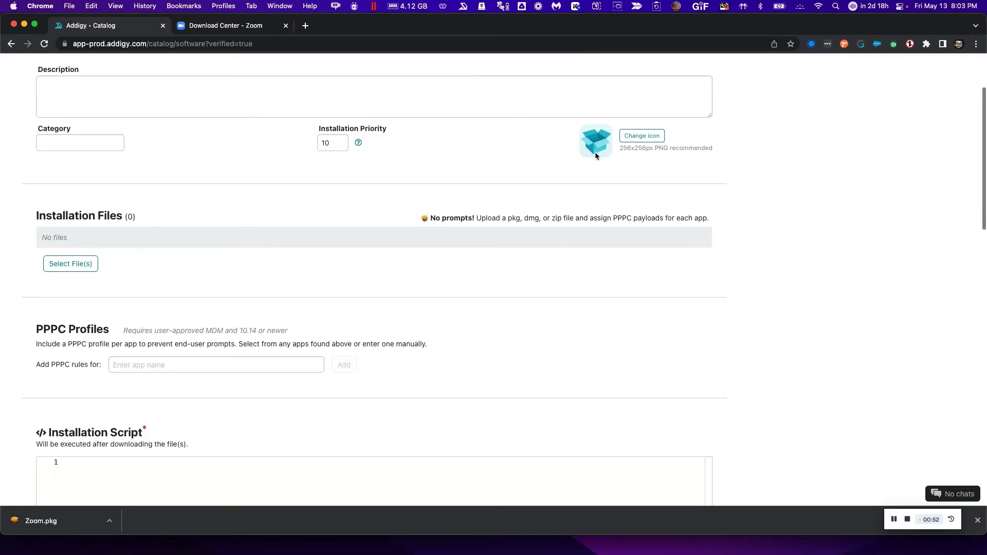
click(86, 264)
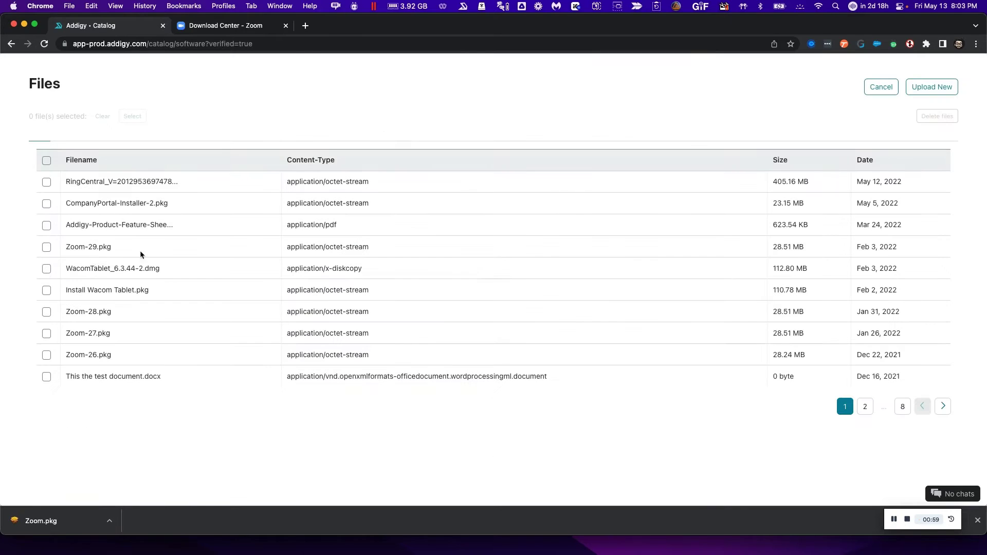
Upload the downloaded Zoom.pkg to the file library and attach it as the installer.
click(921, 87)
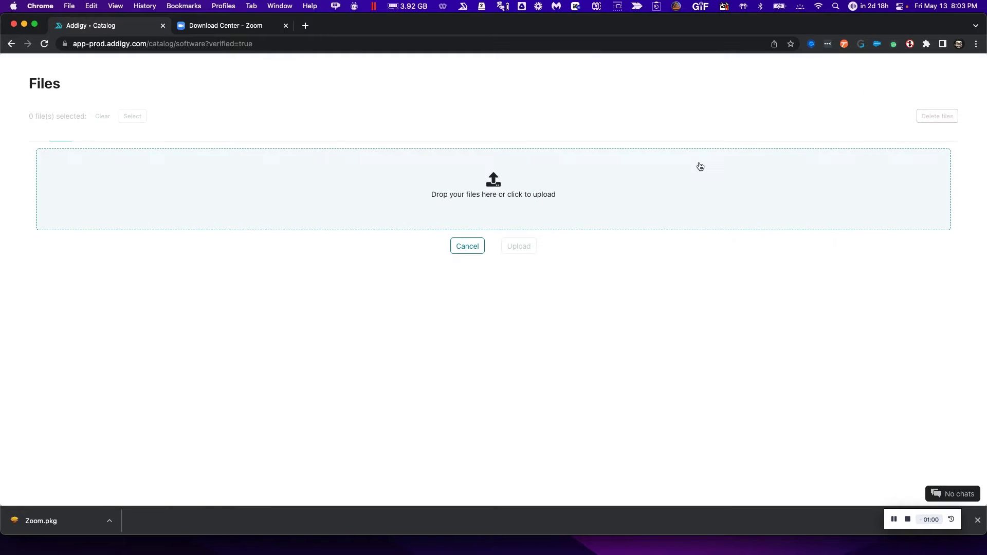
click(109, 521)
click(124, 527)
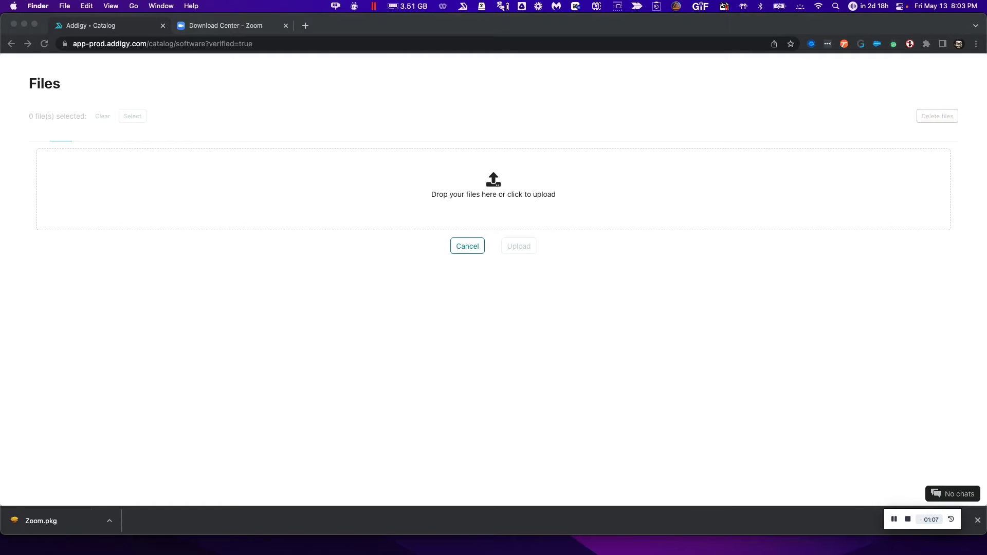
drag(983, 345, 504, 220)
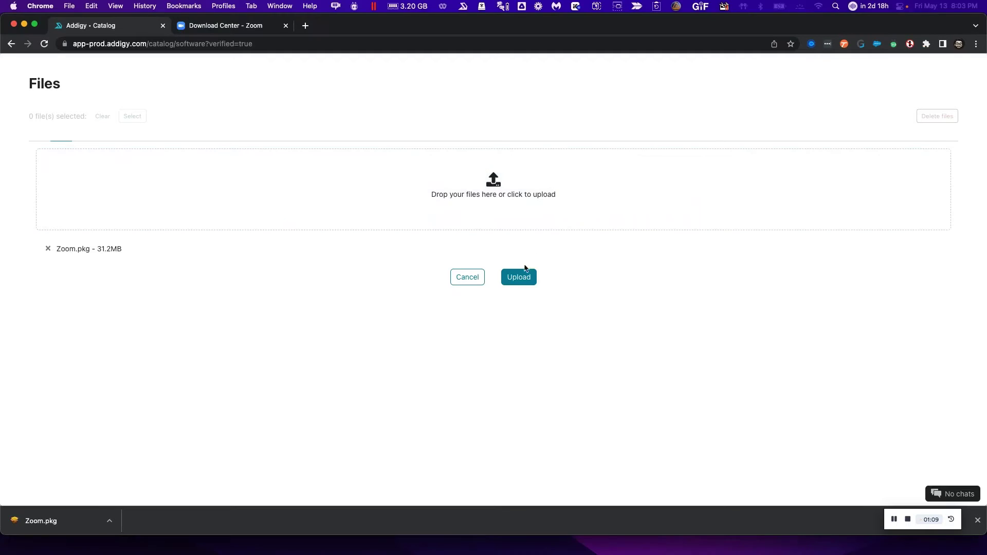
click(525, 277)
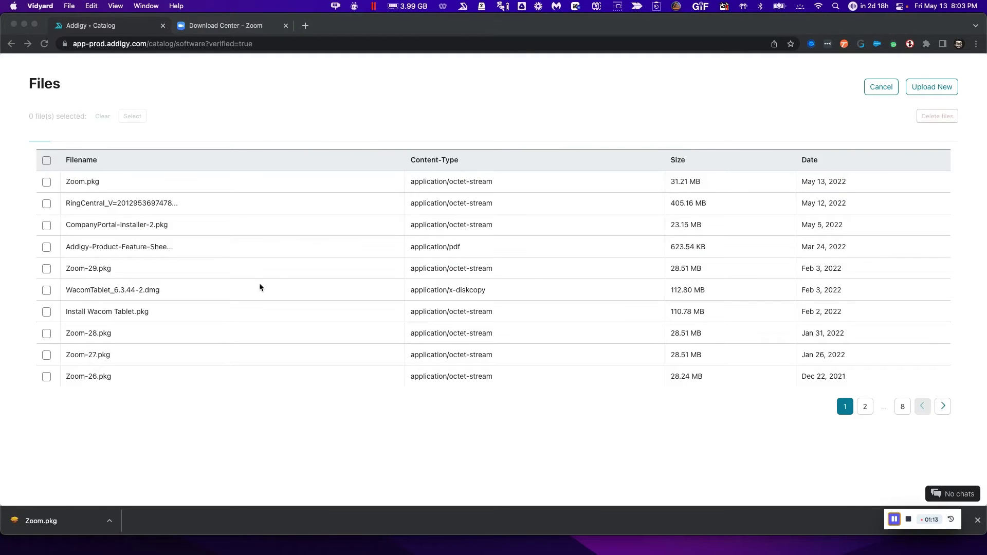
click(46, 183)
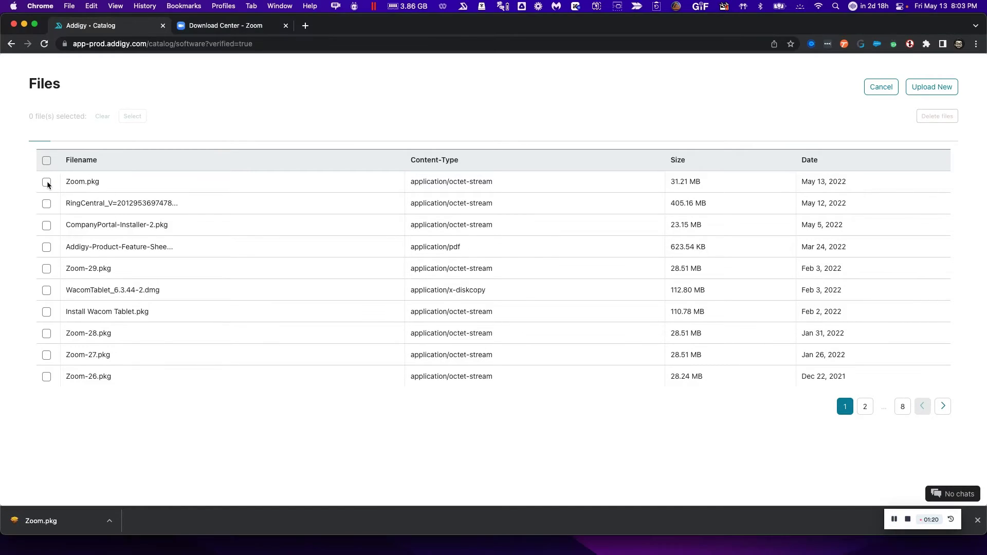
click(47, 182)
click(131, 115)
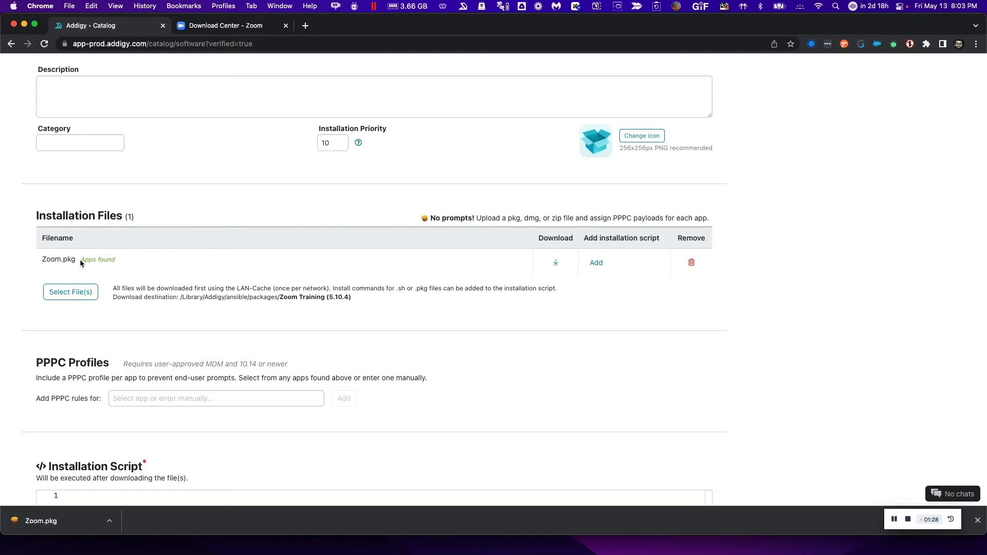
Scroll to PPPC Profiles and list the apps available for PPPC rules, including zoom.us.
scroll(167, 270, down, 1)
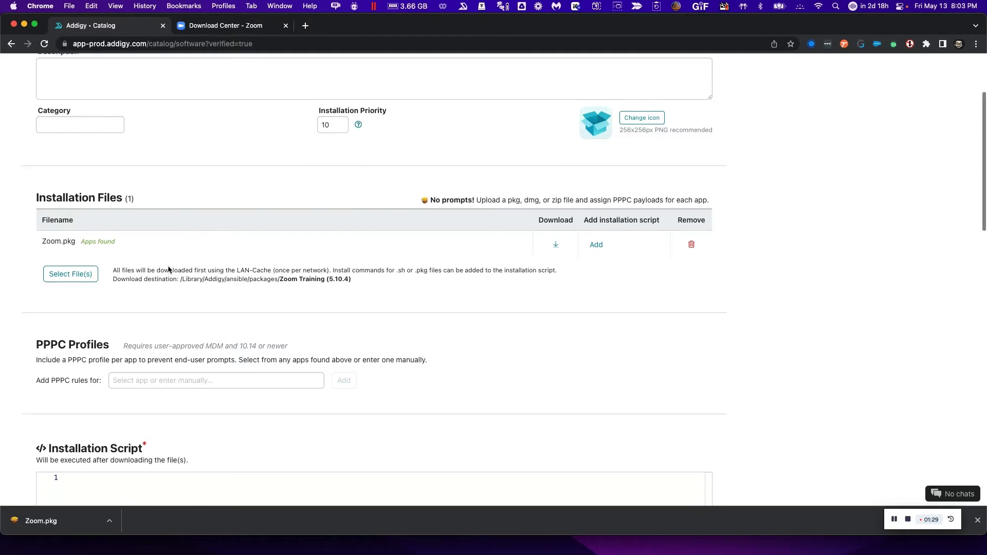
scroll(168, 269, down, 2)
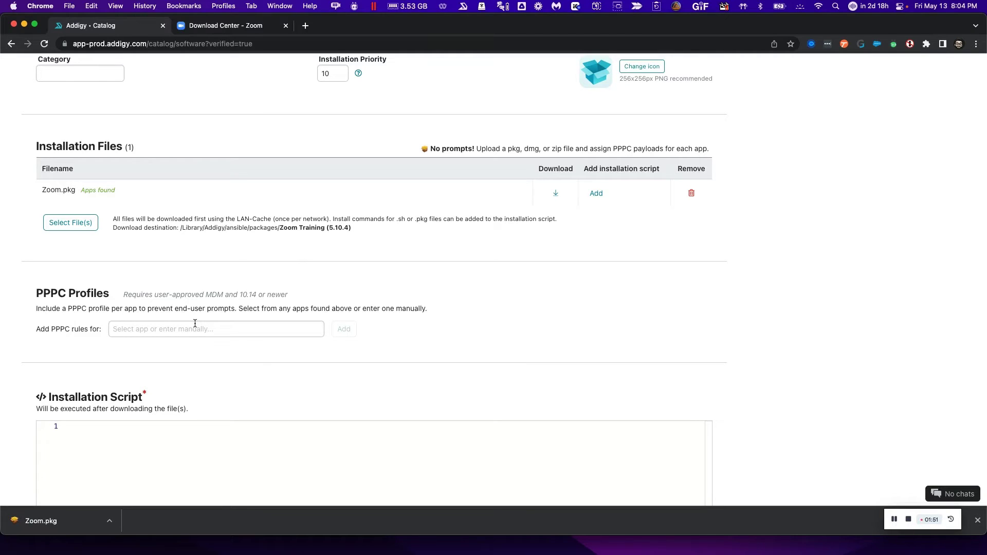
click(194, 323)
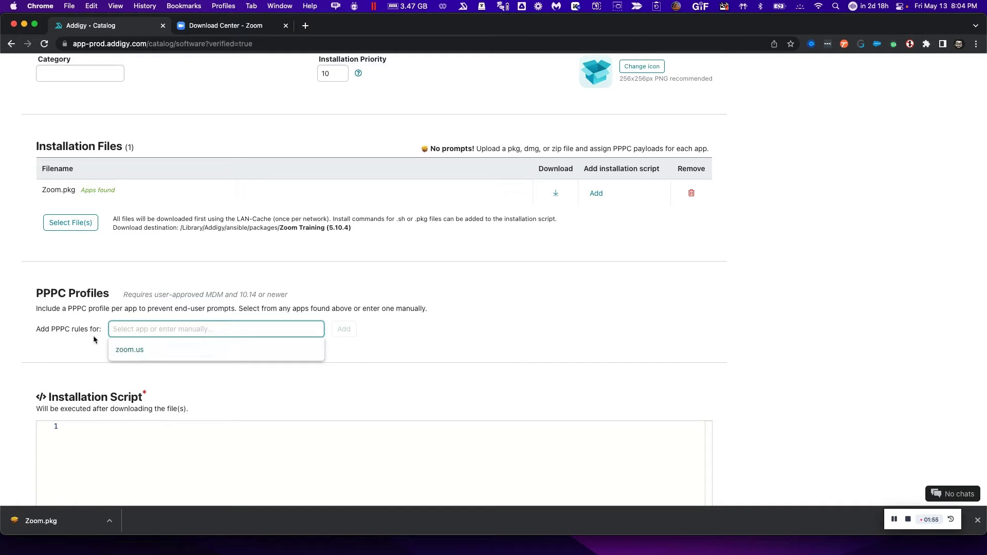
Add a PPPC profile for zoom.us and expand its permission settings.
click(135, 349)
click(343, 328)
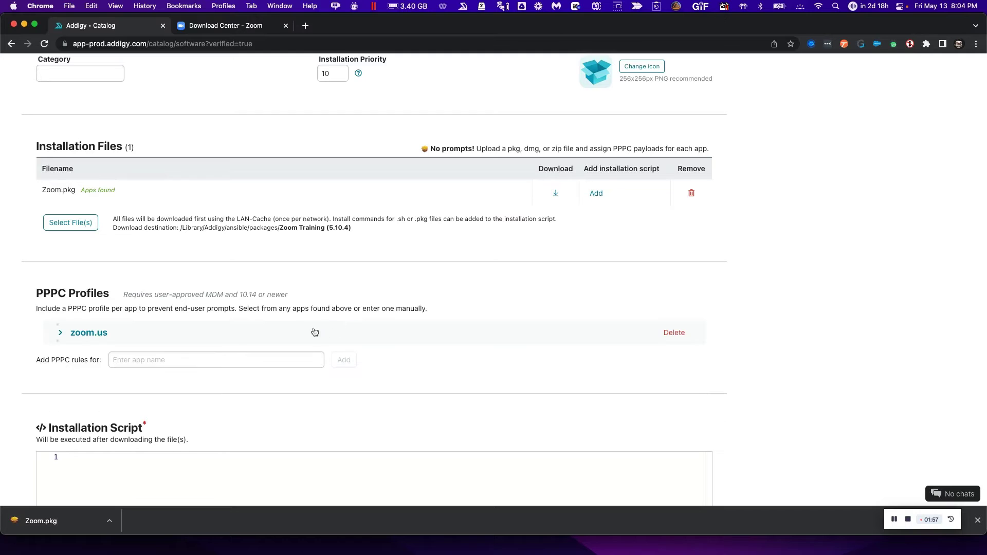
scroll(257, 283, down, 3)
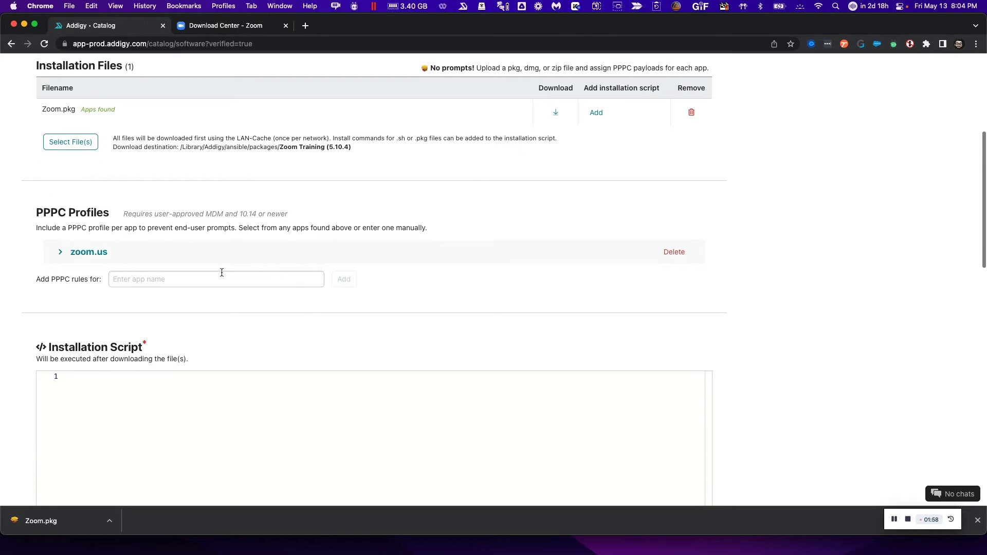
click(60, 253)
scroll(328, 309, down, 1)
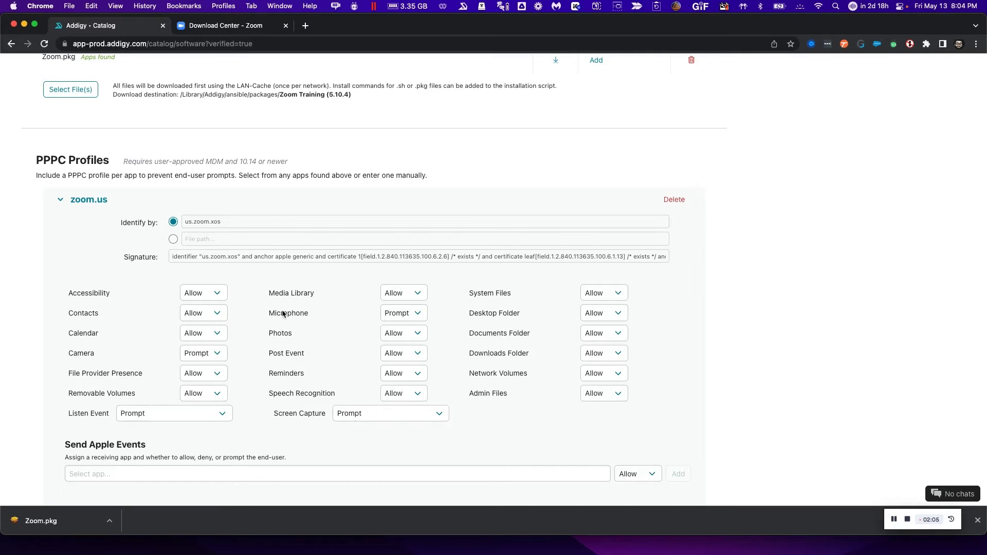
scroll(150, 349, up, 1)
scroll(160, 354, up, 1)
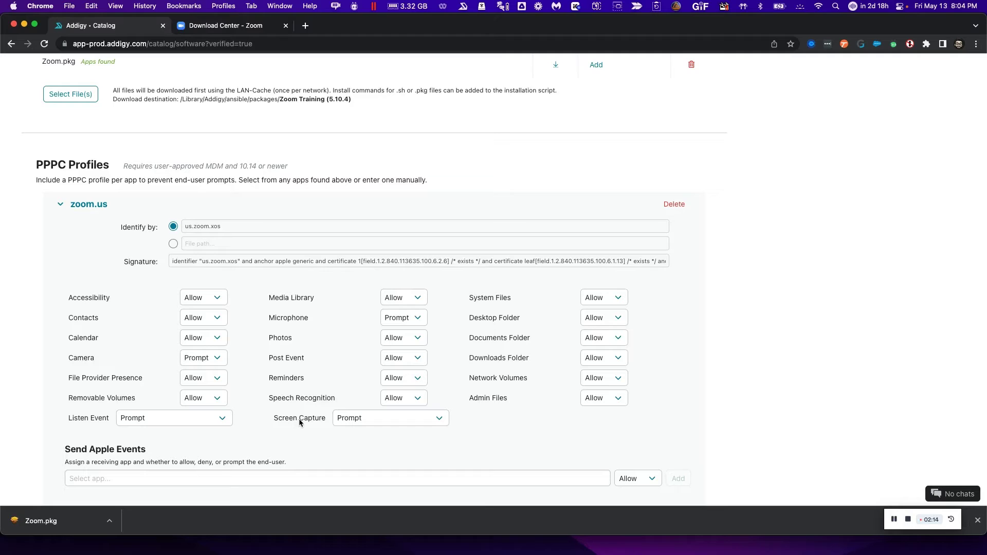
Set Screen Capture and Listen Event to Let Standard Users Approve.
click(347, 423)
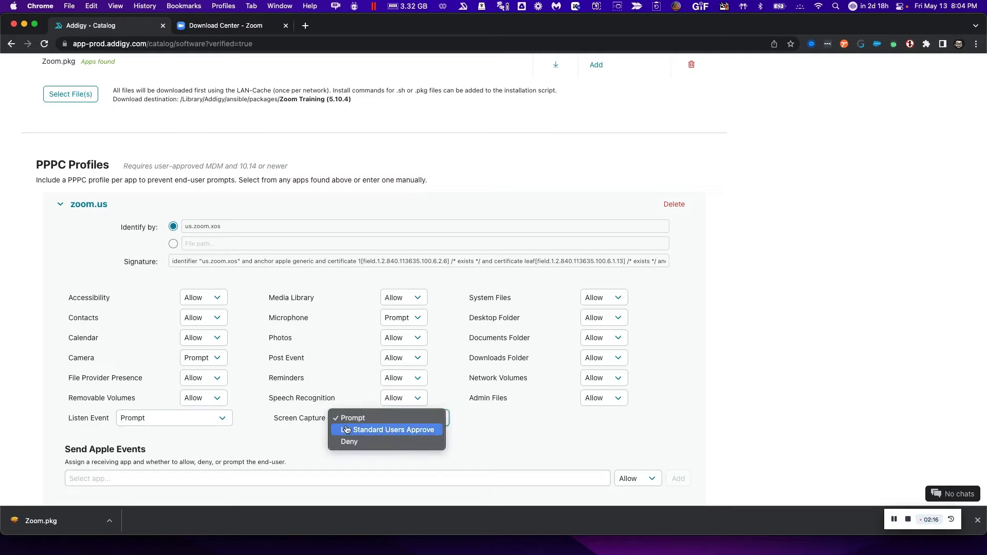
key(Escape)
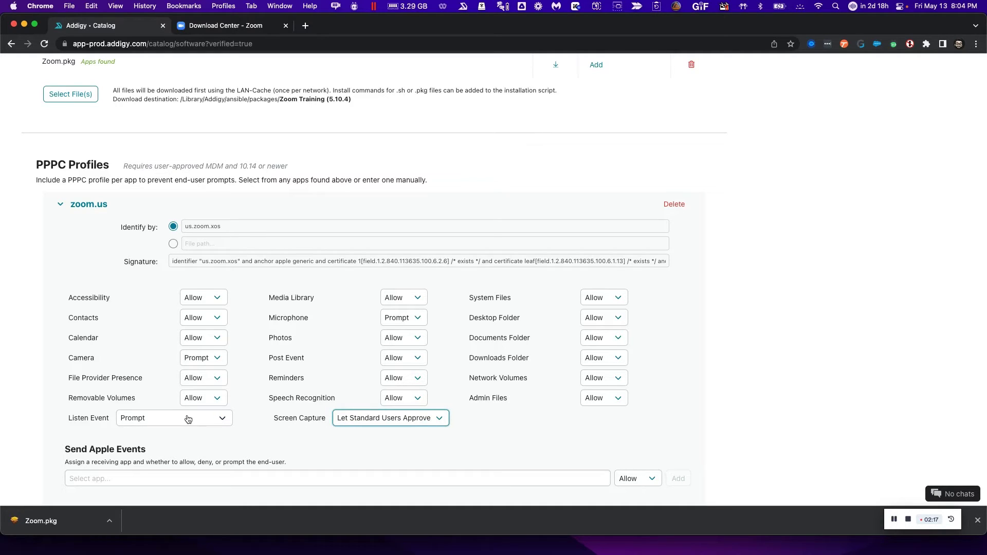
click(188, 419)
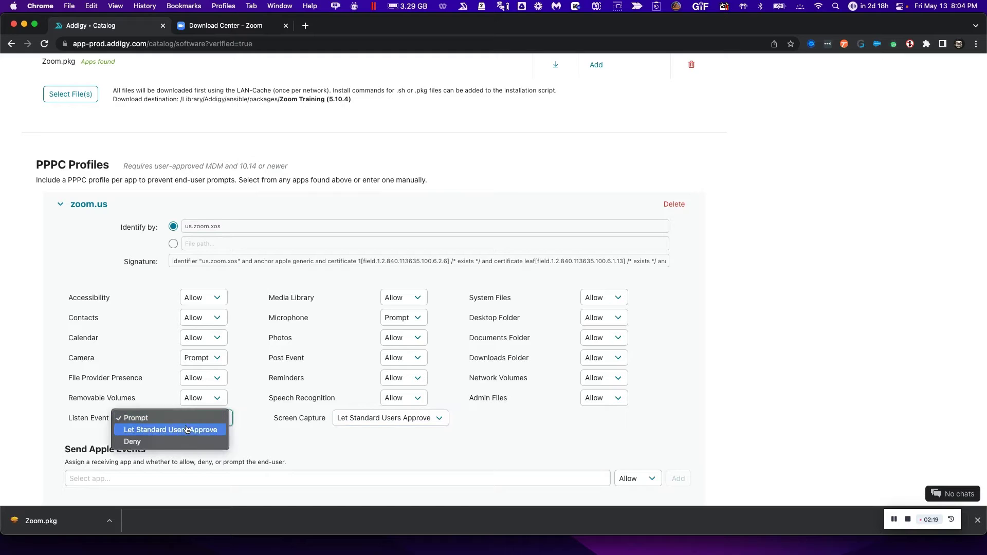
click(187, 429)
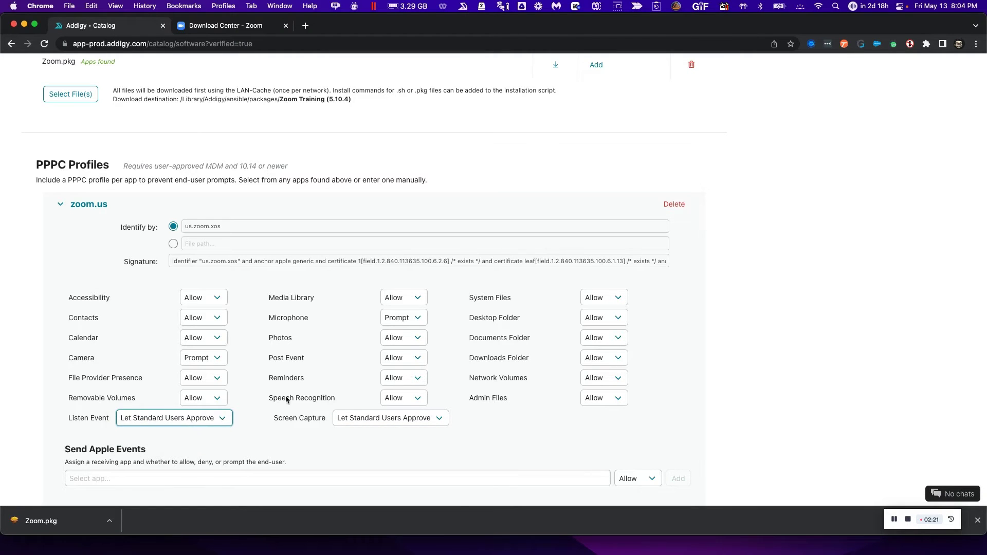
scroll(323, 395, up, 3)
scroll(323, 397, down, 3)
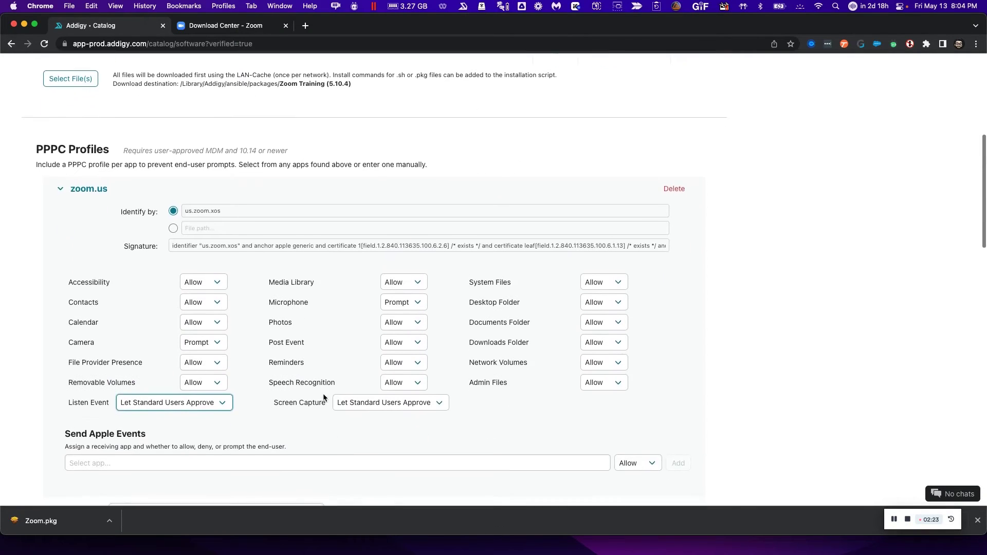
scroll(323, 398, up, 3)
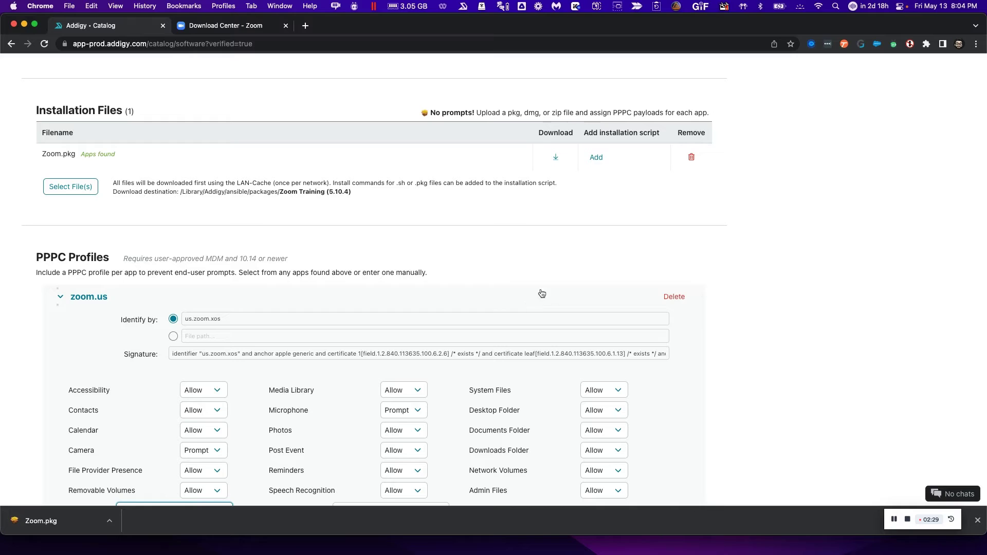
click(597, 158)
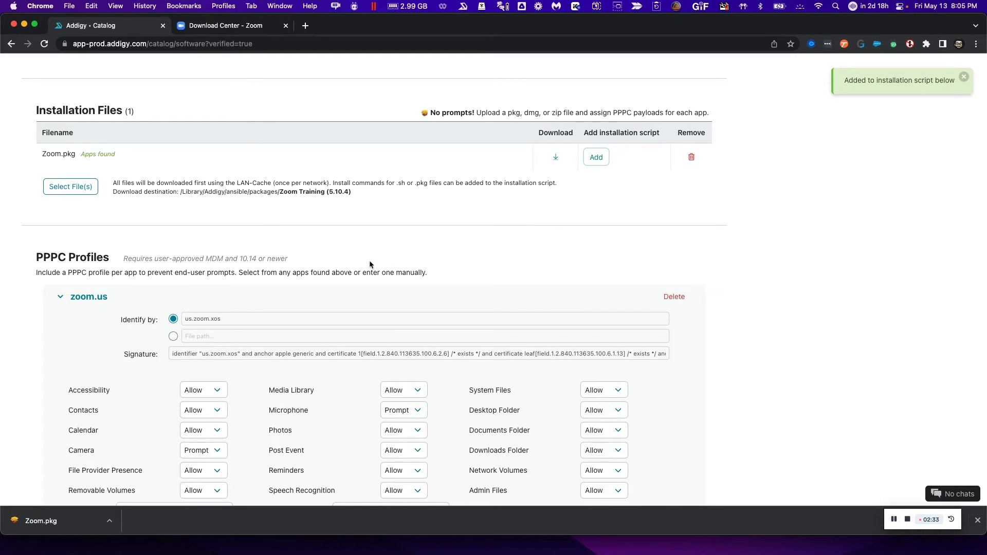
scroll(370, 264, down, 10)
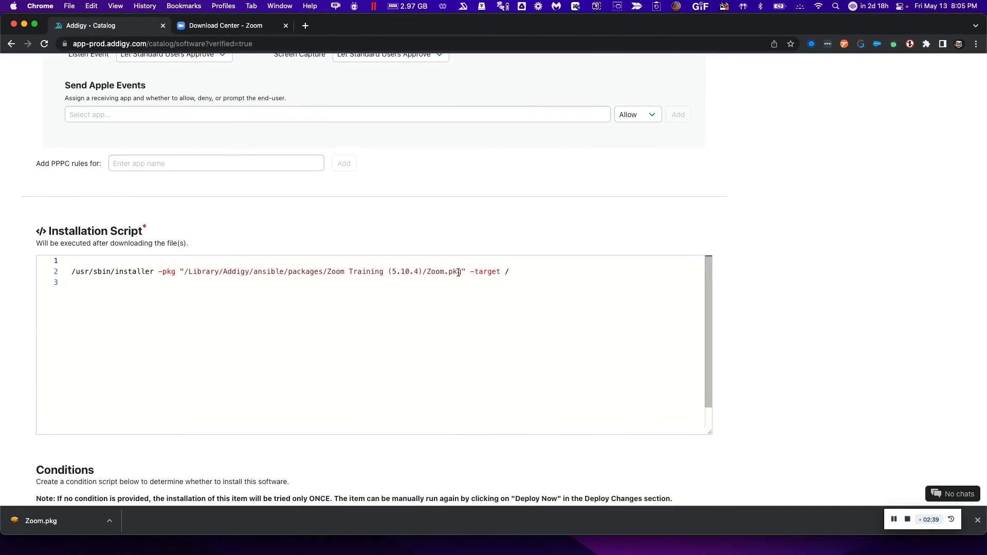
scroll(791, 281, down, 6)
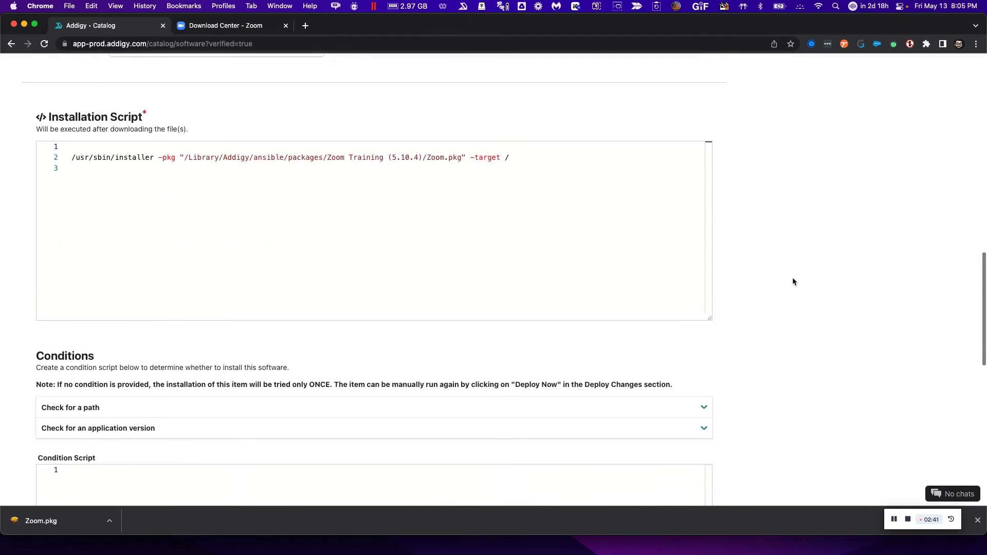
scroll(790, 281, down, 1)
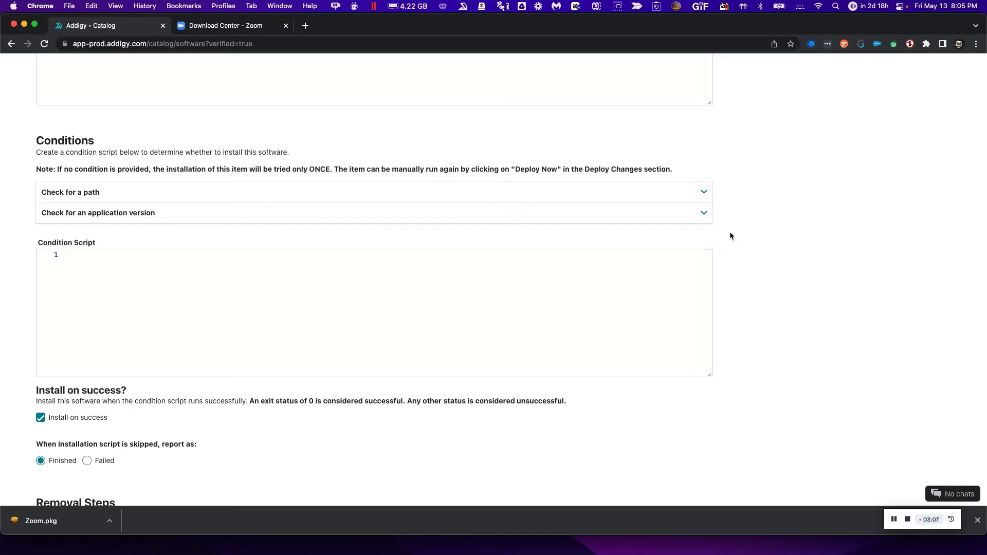
Add a condition script checking whether Zoom.us is missing or older than version 5.10.4.
click(703, 215)
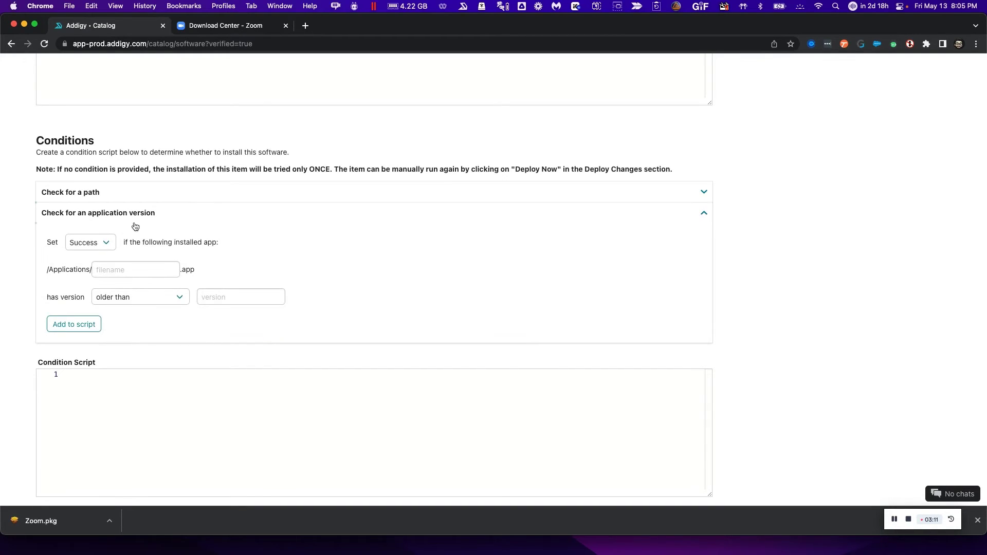
scroll(322, 275, down, 3)
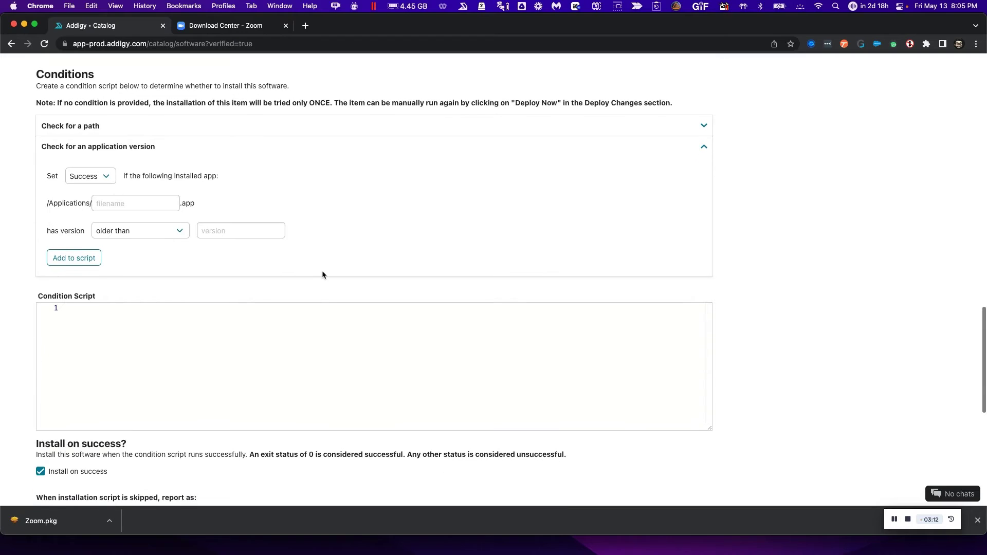
click(141, 200)
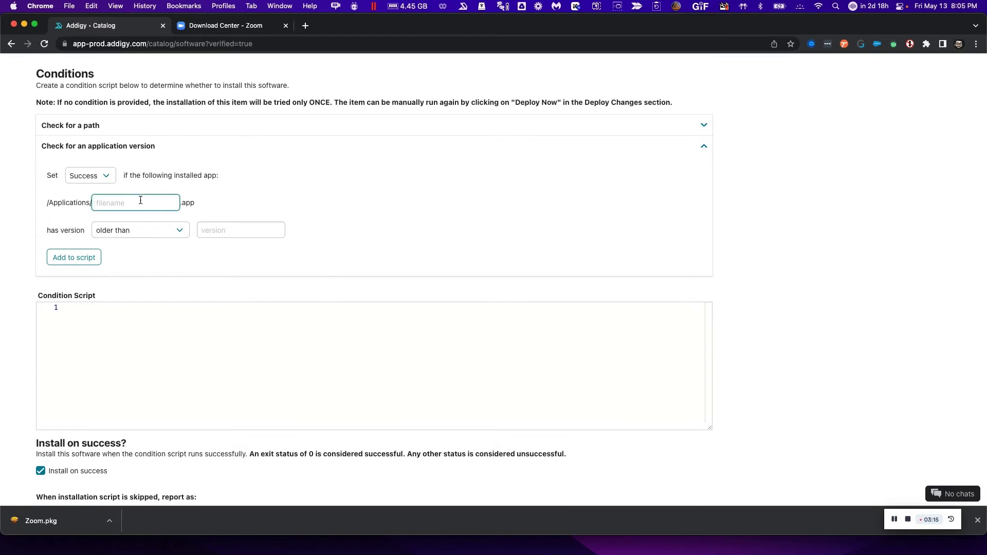
text(Zoom.us)
scroll(269, 268, down, 2)
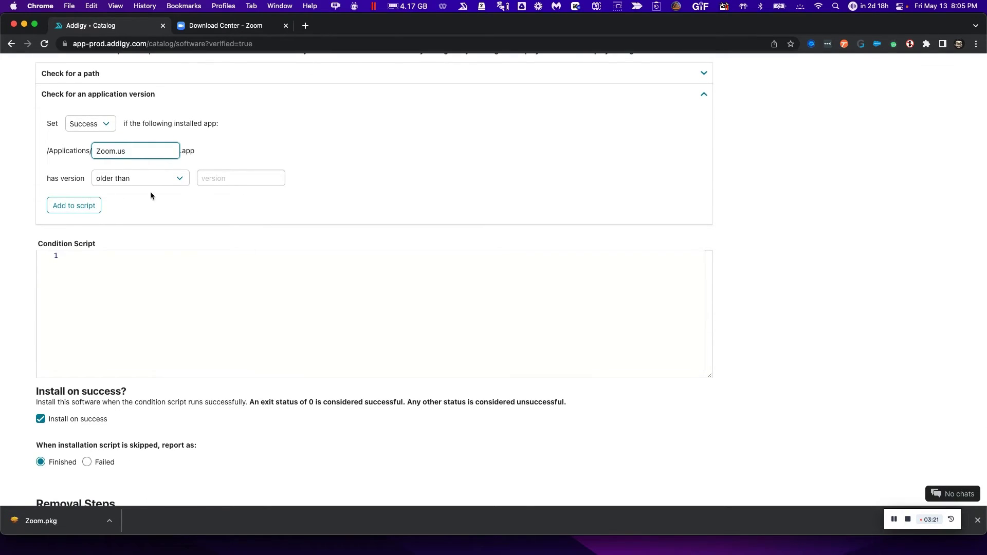
click(219, 179)
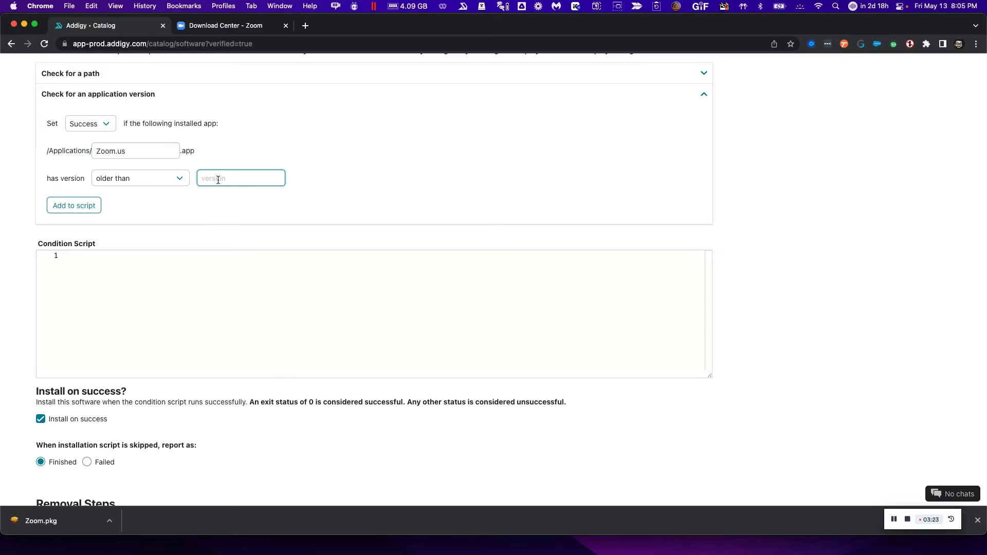
text(5.10.4)
click(79, 207)
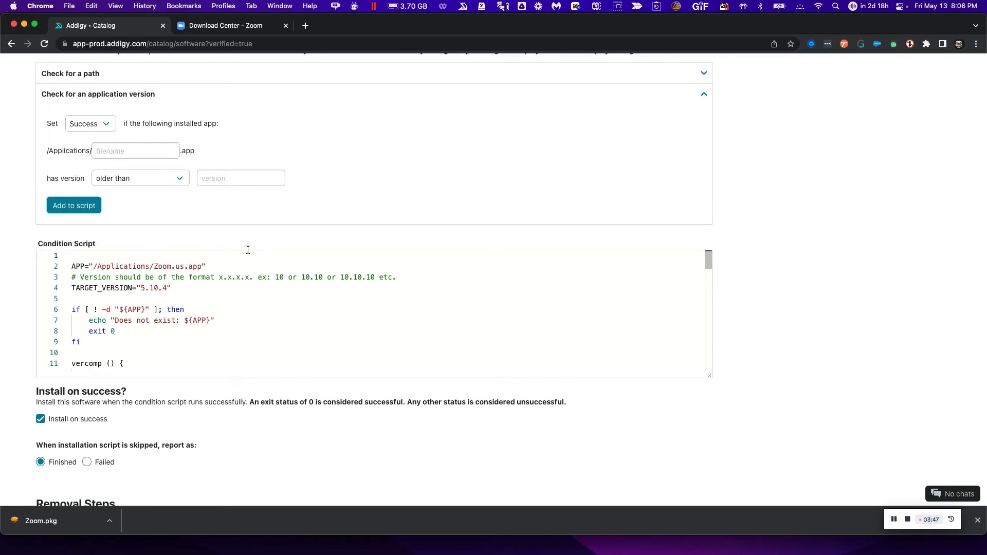
scroll(433, 392, down, 5)
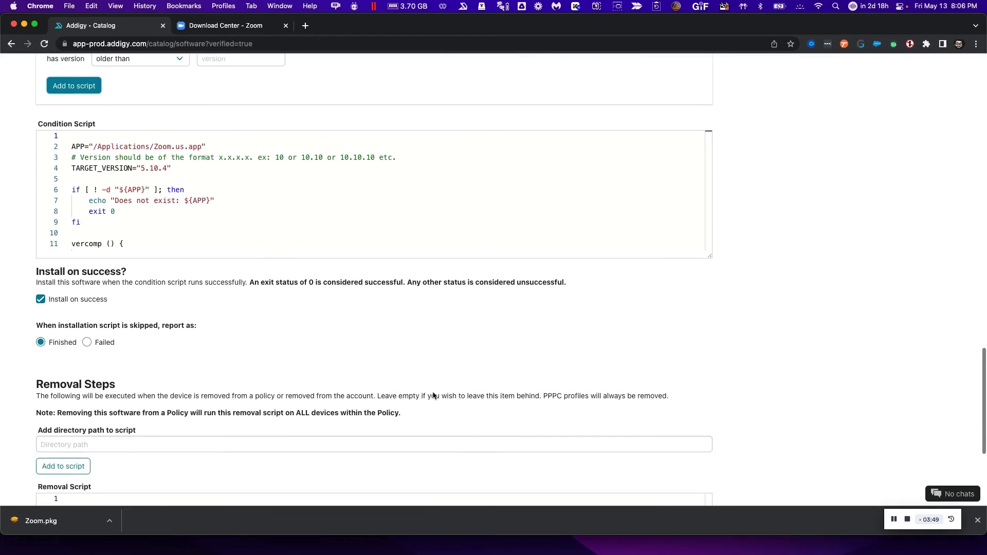
Add a removal script deleting /Applications/Zoom.us.app and save the Zoom Training item.
scroll(433, 392, down, 4)
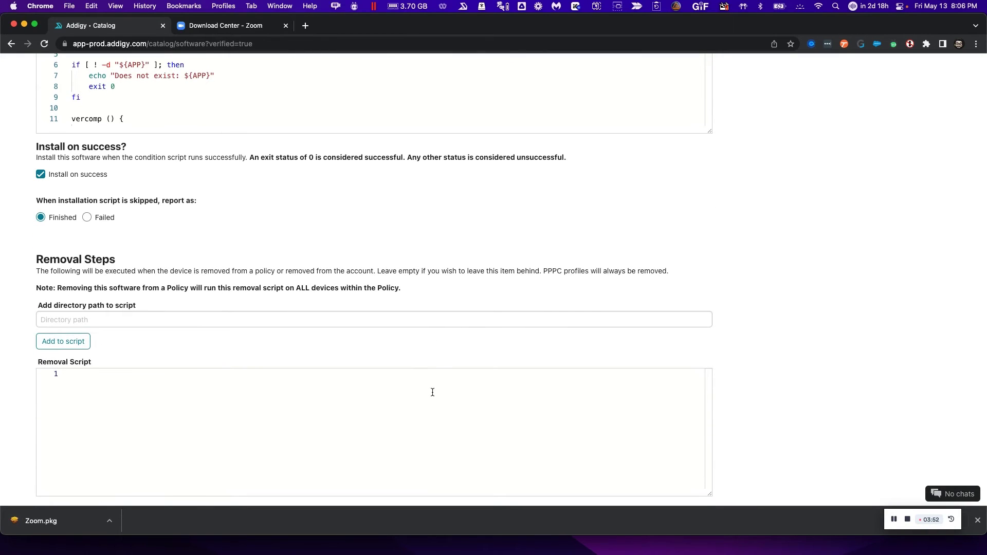
scroll(406, 357, down, 1)
scroll(406, 357, down, 2)
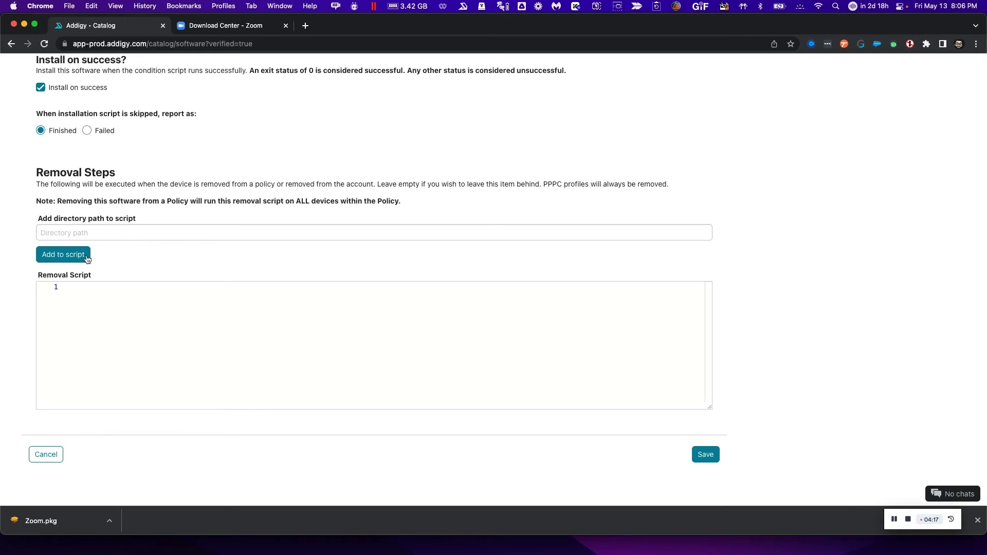
click(100, 232)
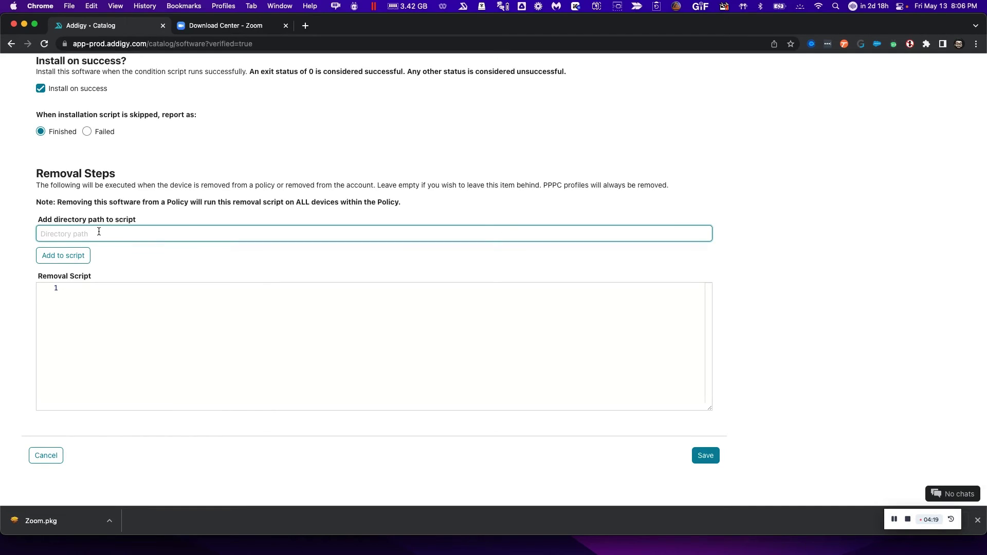
text(/Applications.)
text(Zoom.us.app)
click(77, 255)
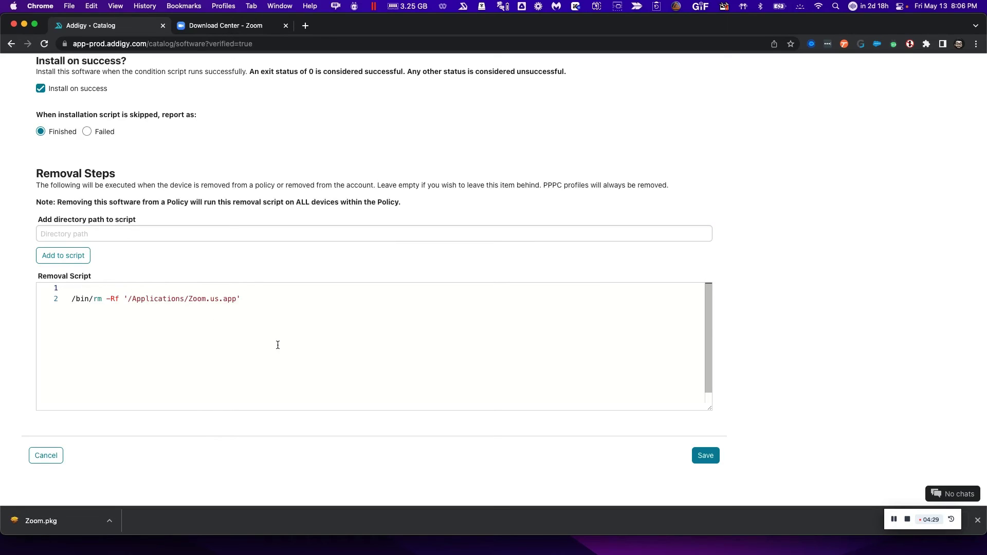
click(700, 459)
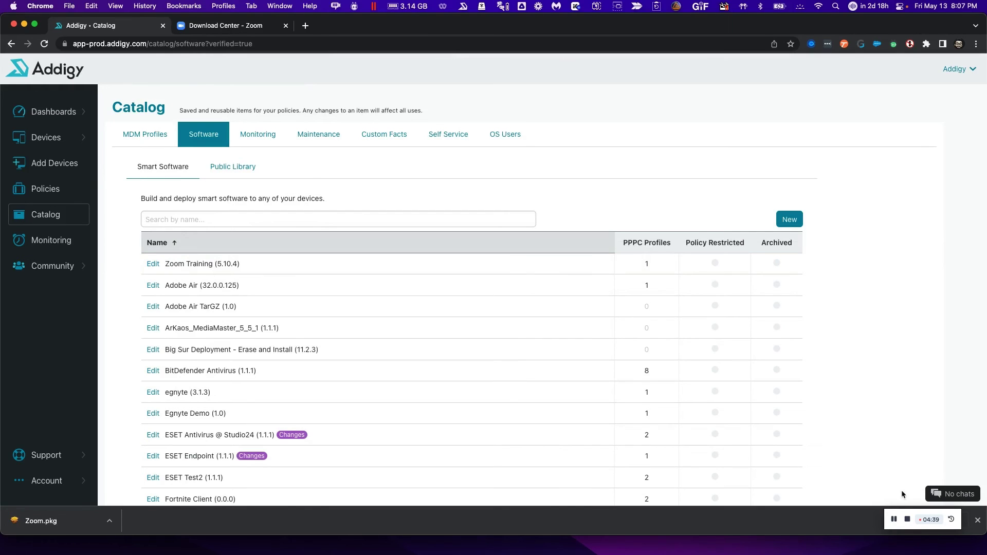
Open the Addigy Training policy from Policies and view its Smart Software list.
click(893, 520)
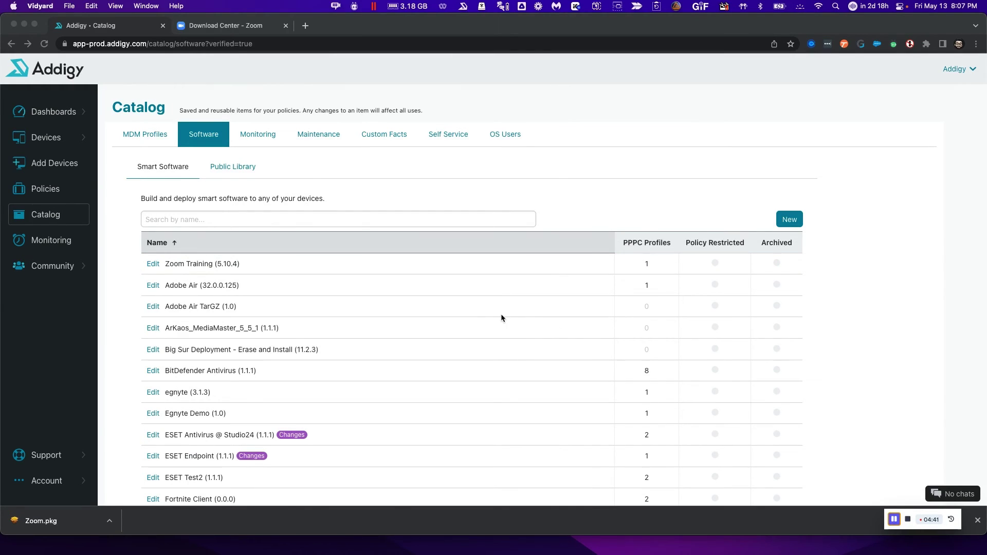
click(44, 195)
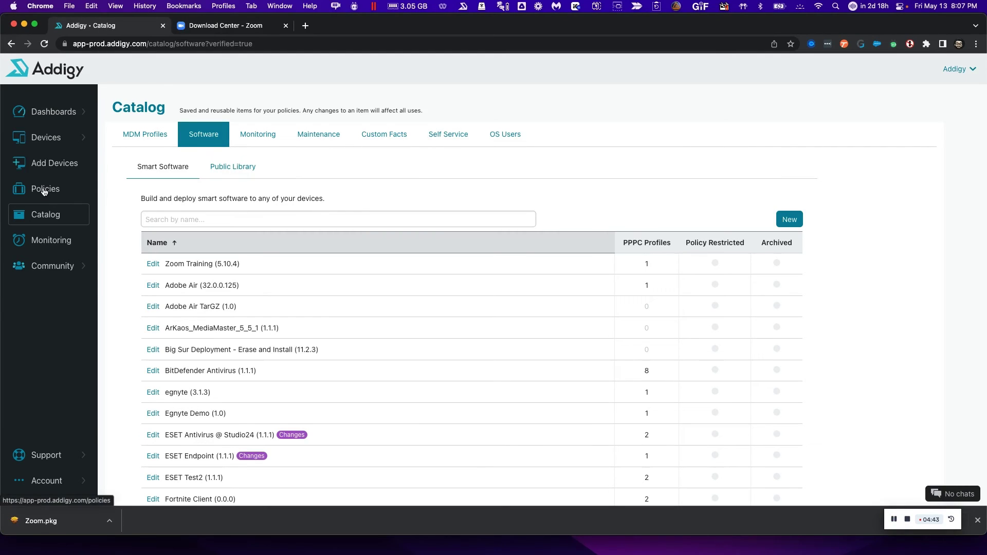
click(44, 190)
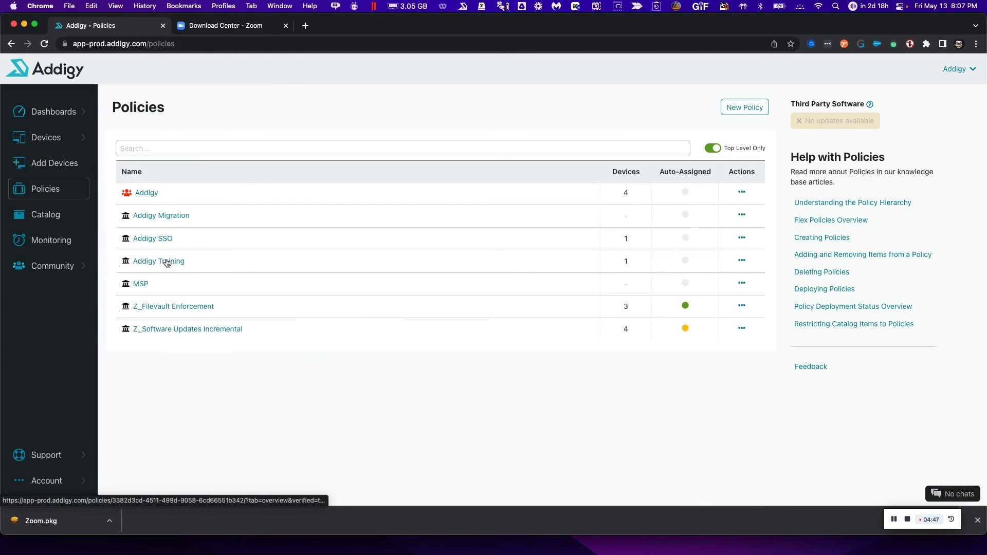
click(166, 262)
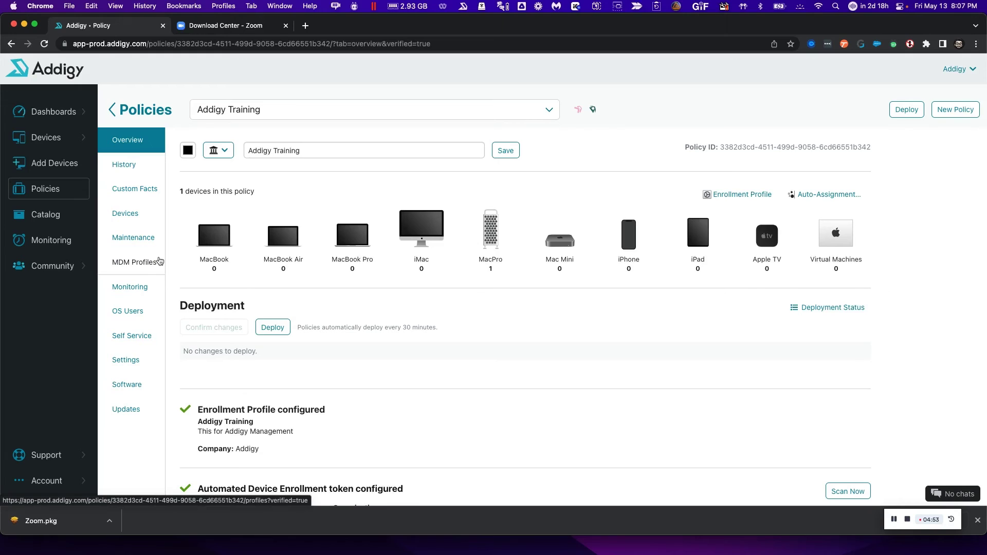
click(128, 390)
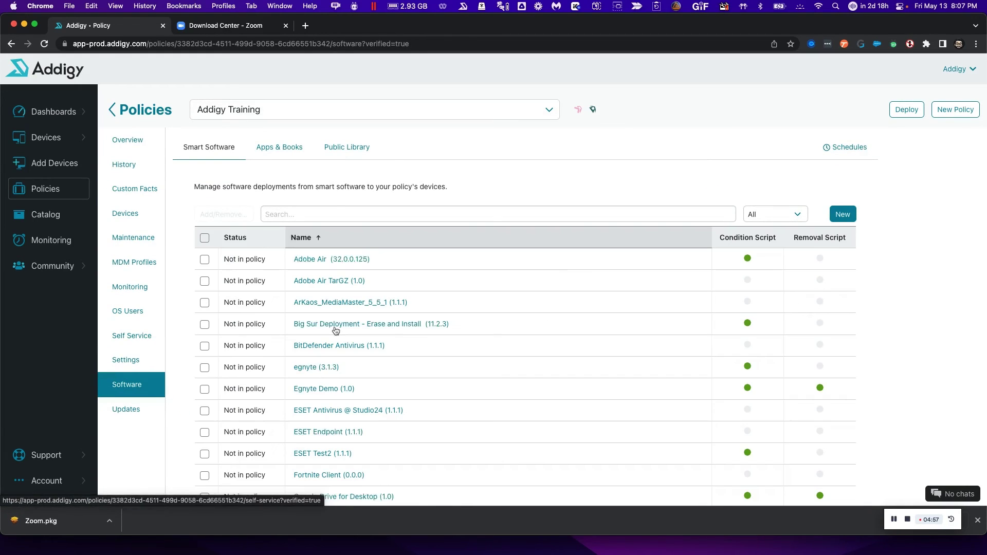
Search 'Zoom training', select Zoom Training (5.10.4), and add it to the policy.
click(309, 216)
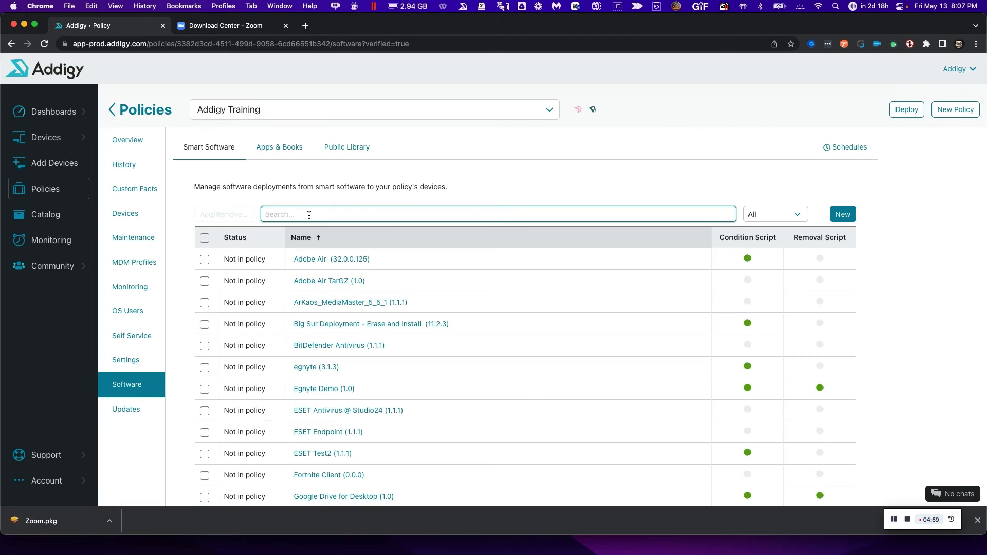
text(Zoom training)
click(205, 260)
click(220, 216)
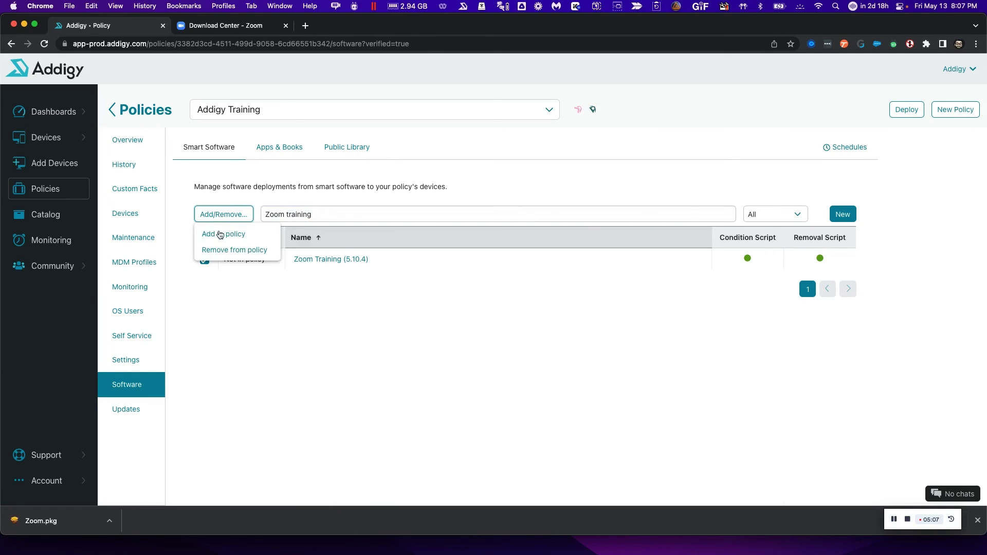
click(221, 234)
click(568, 209)
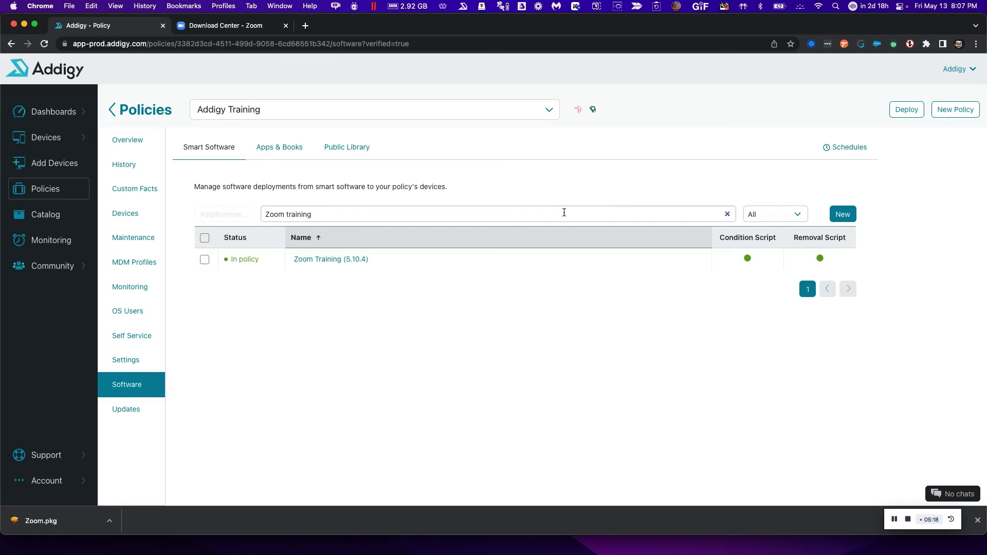
Deploy the Addigy Training policy, then confirm Zoom Training (5.10.4) shows pending on its one device.
click(905, 110)
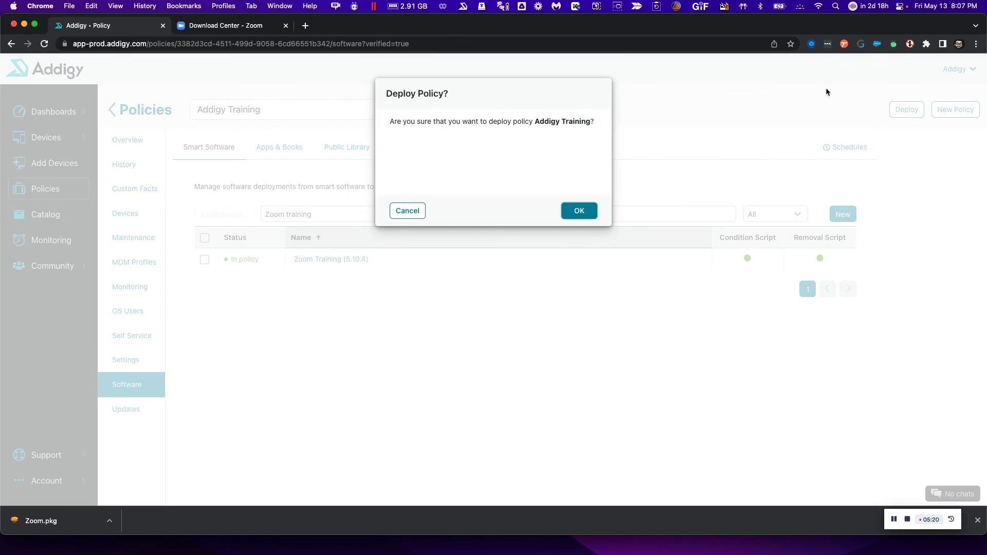
click(579, 211)
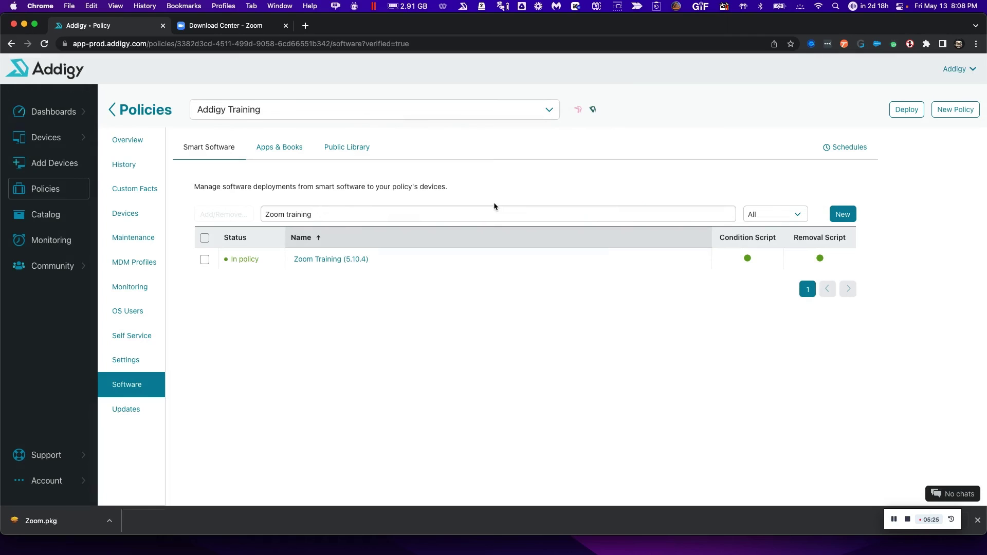
click(144, 142)
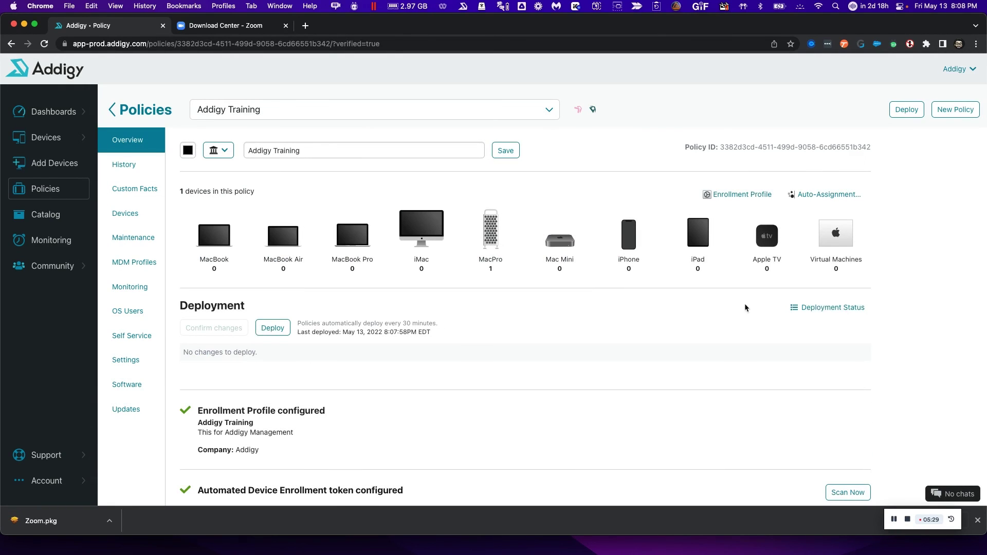
click(849, 310)
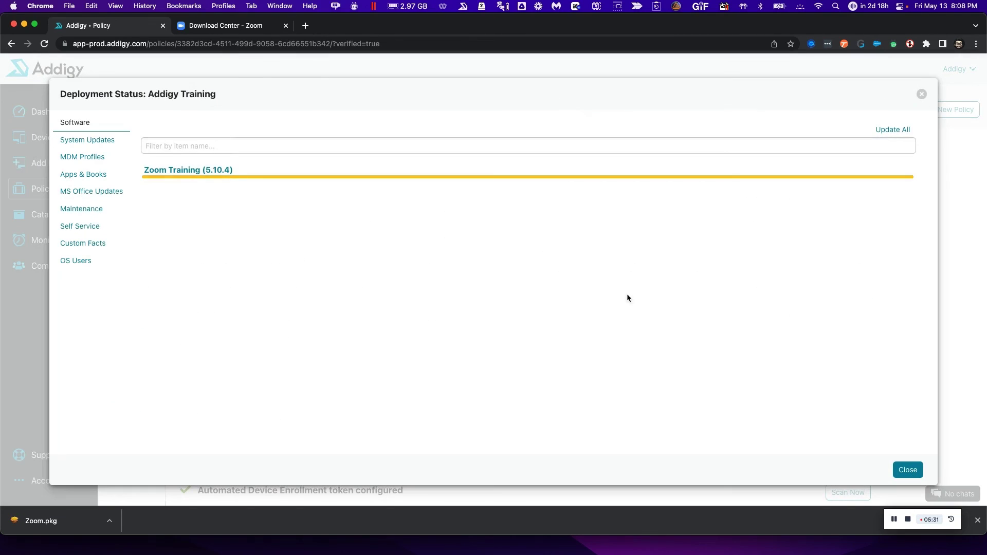
click(601, 177)
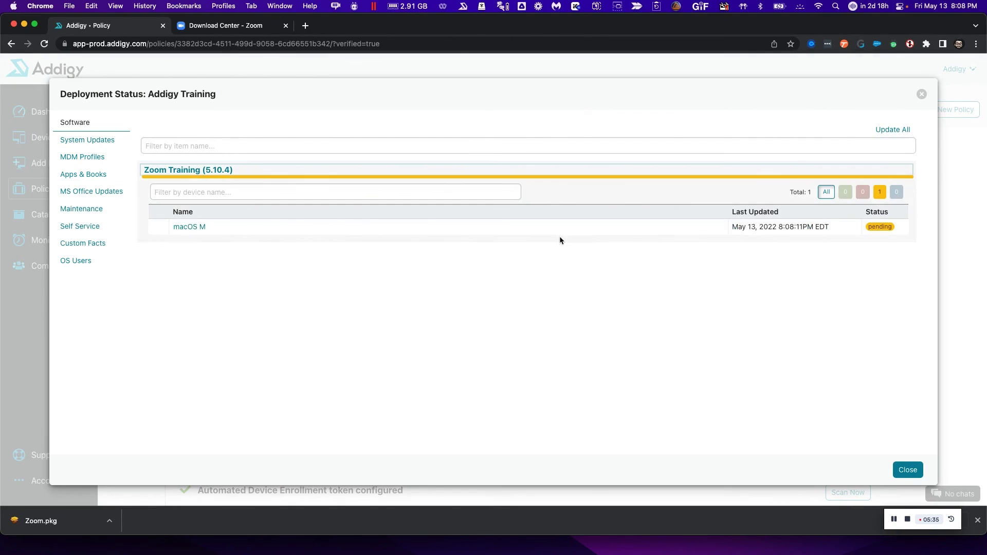
click(895, 520)
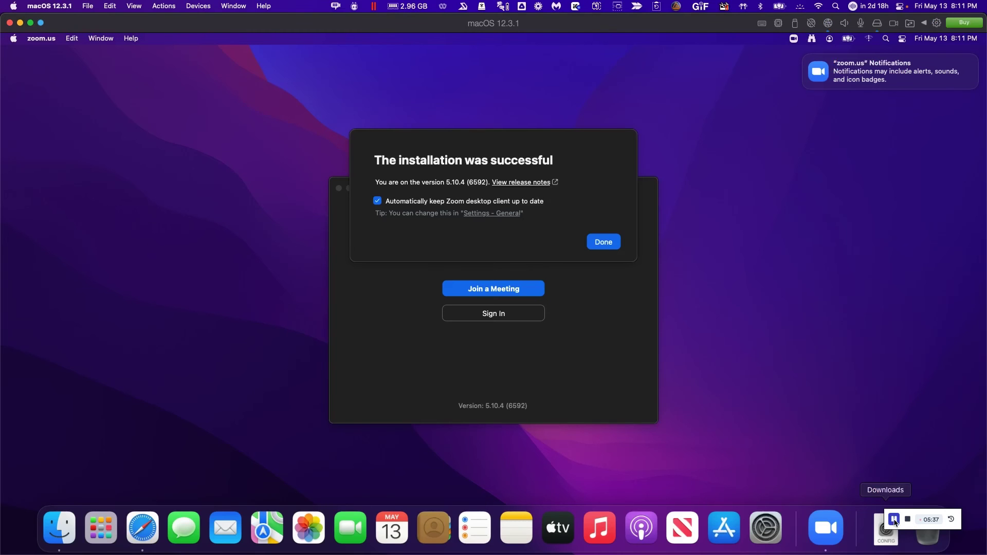